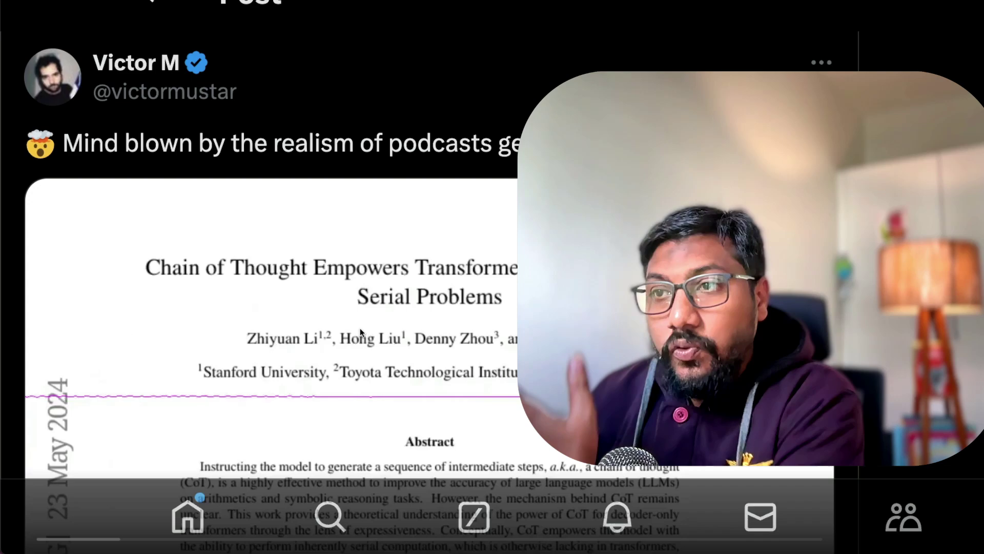
# - Play the tweet's Chain of Thought podcast video briefly, pausing it around 0:50
pyautogui.scroll(-3, 360, 327)
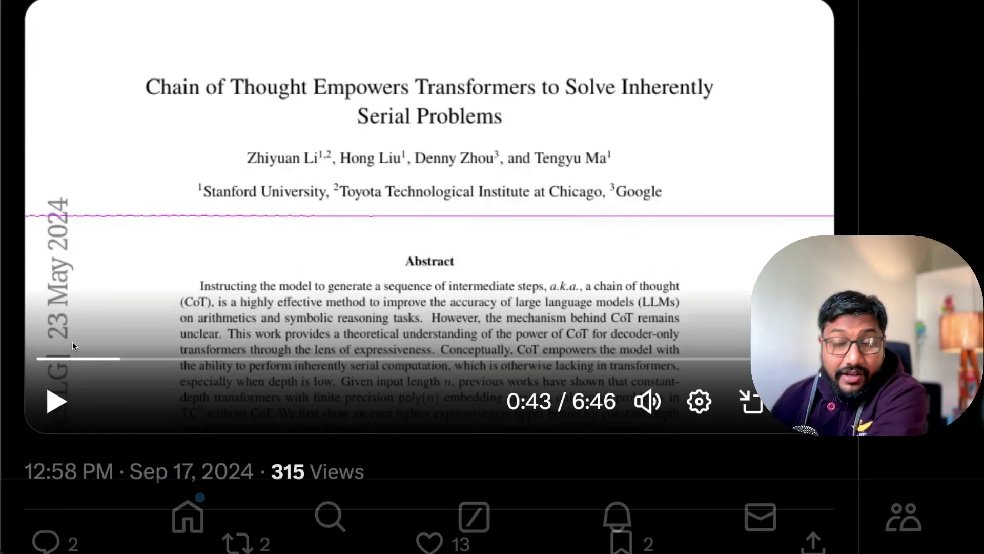
pyautogui.click(55, 399)
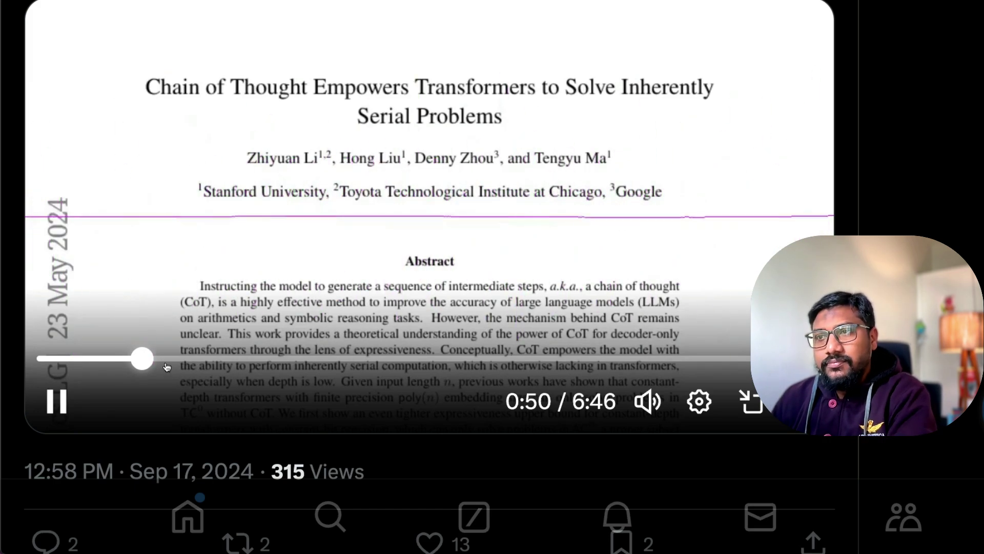
pyautogui.click(60, 400)
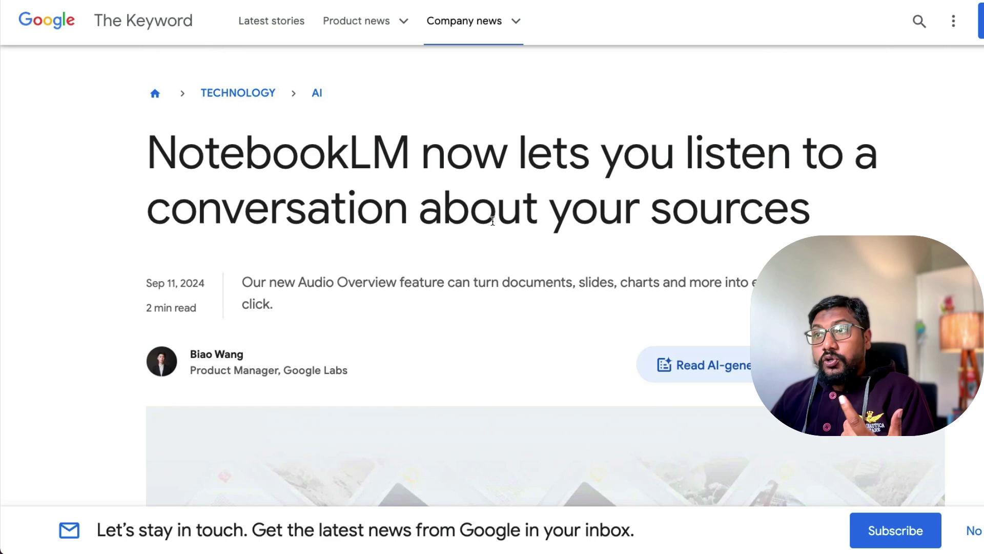
# - Select the word NotebookLM in the Keyword article's headline
pyautogui.moveTo(151, 159); pyautogui.dragTo(404, 160)
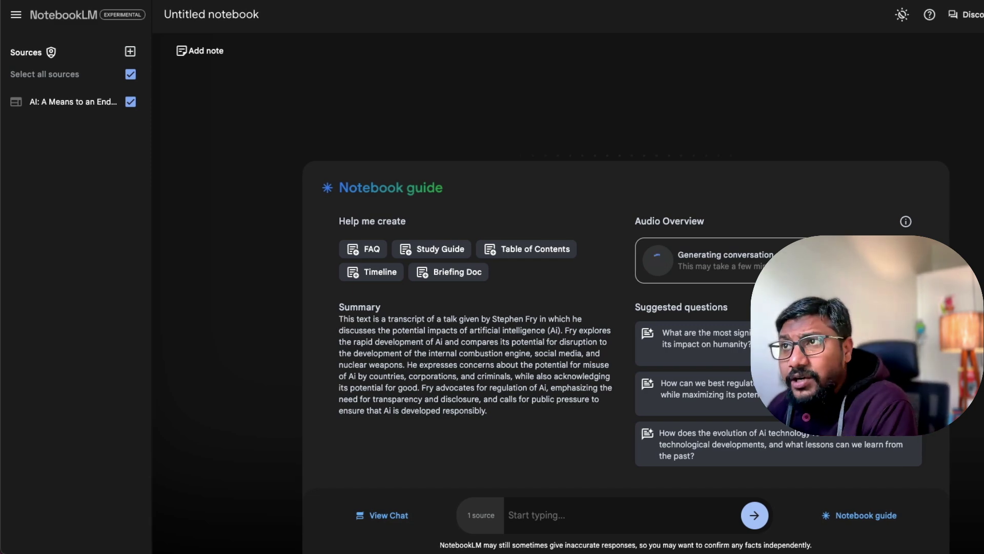
# - Switch to Illuminate's Home page and browse the public discussion cards
pyautogui.click(248, 21)
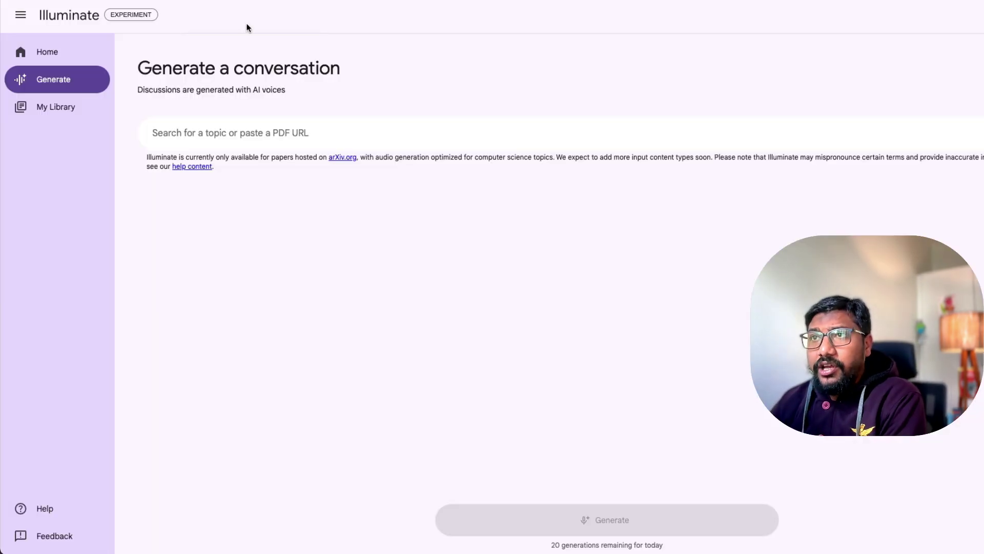
pyautogui.click(47, 52)
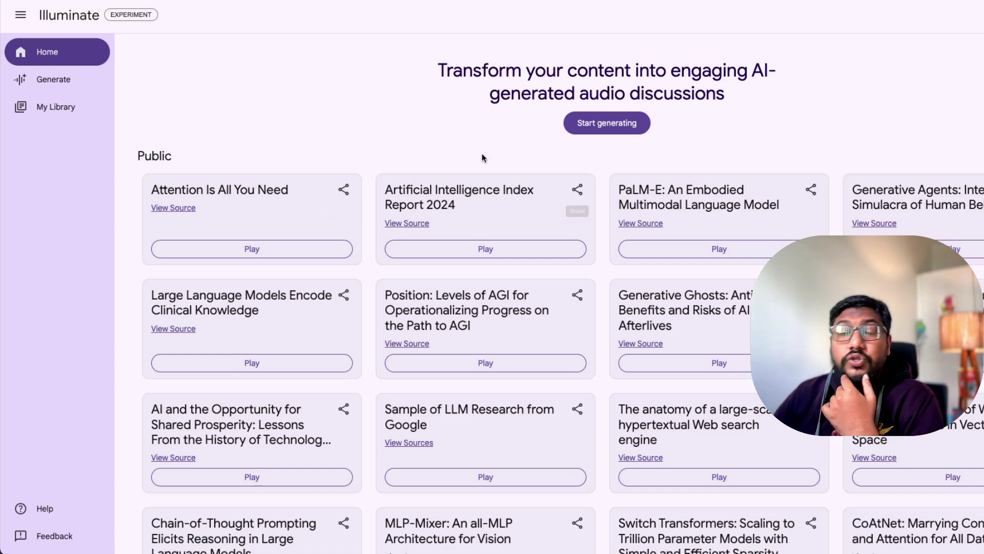
pyautogui.scroll(-5, 534, 200)
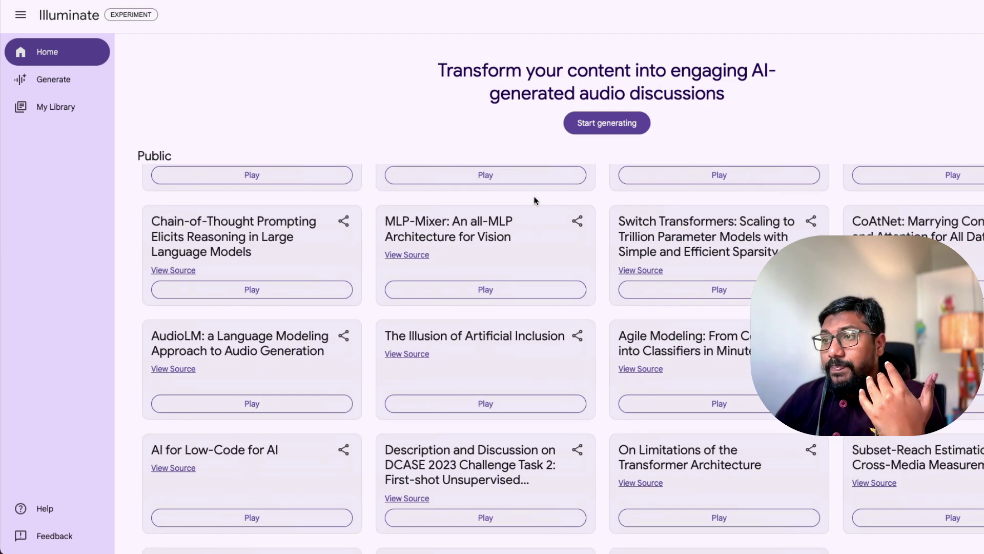
pyautogui.scroll(-2, 535, 200)
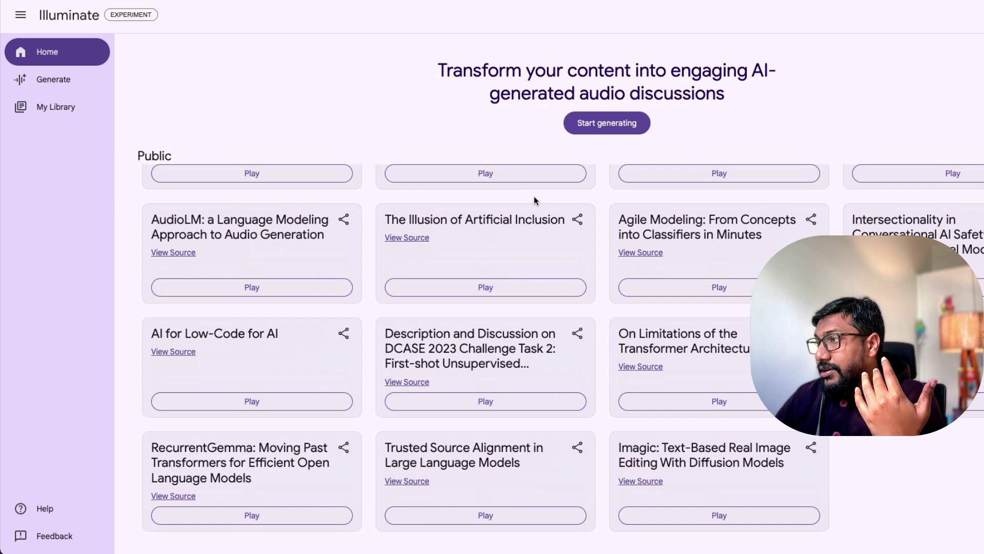
pyautogui.scroll(7, 534, 199)
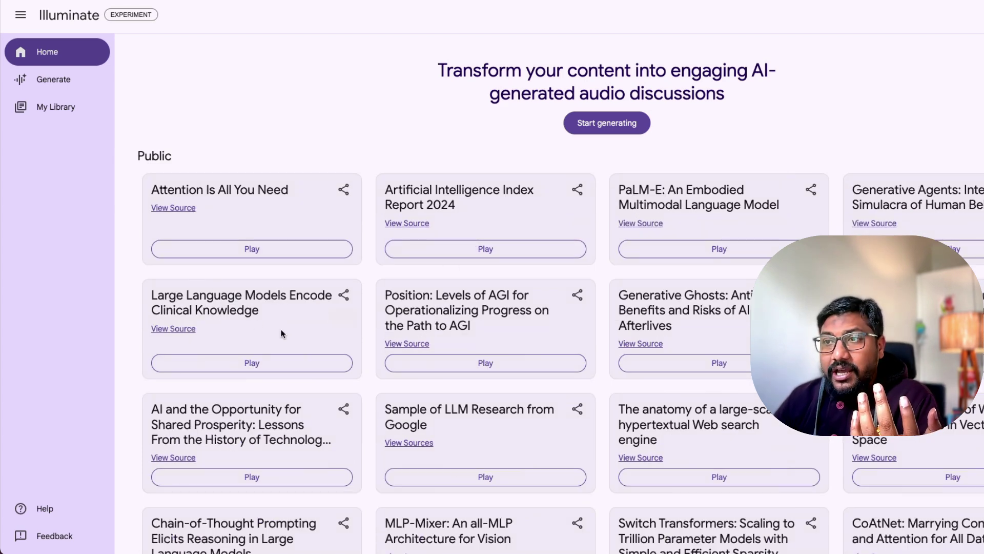
# - Play the clinical knowledge discussion, skip ahead to 30:45, pause it, and return to generation
pyautogui.click(292, 361)
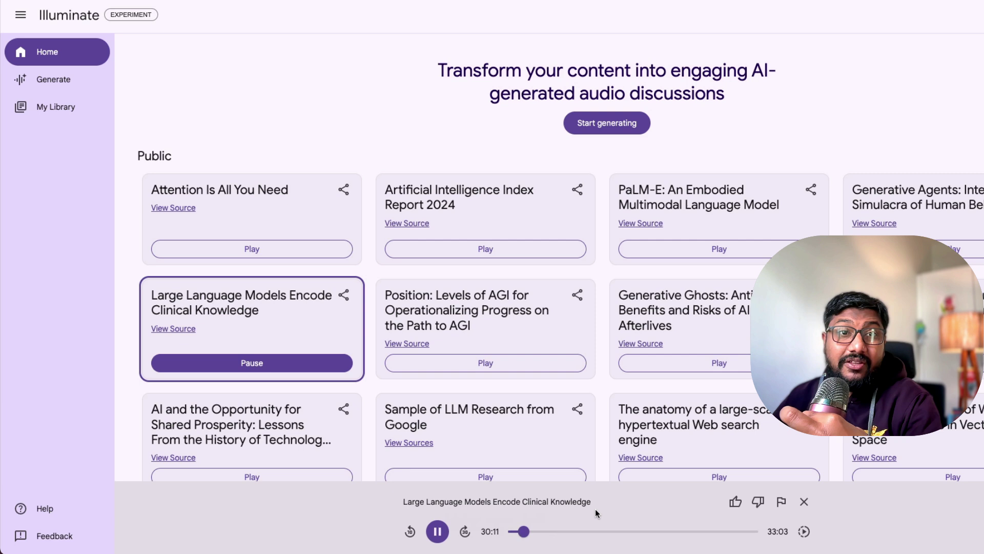
pyautogui.moveTo(525, 532); pyautogui.dragTo(563, 533)
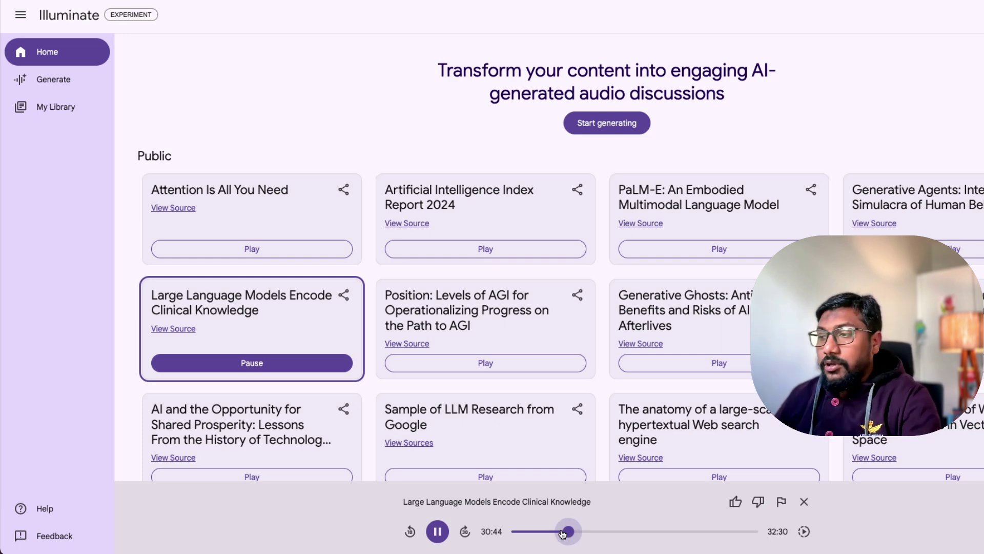
pyautogui.click(437, 531)
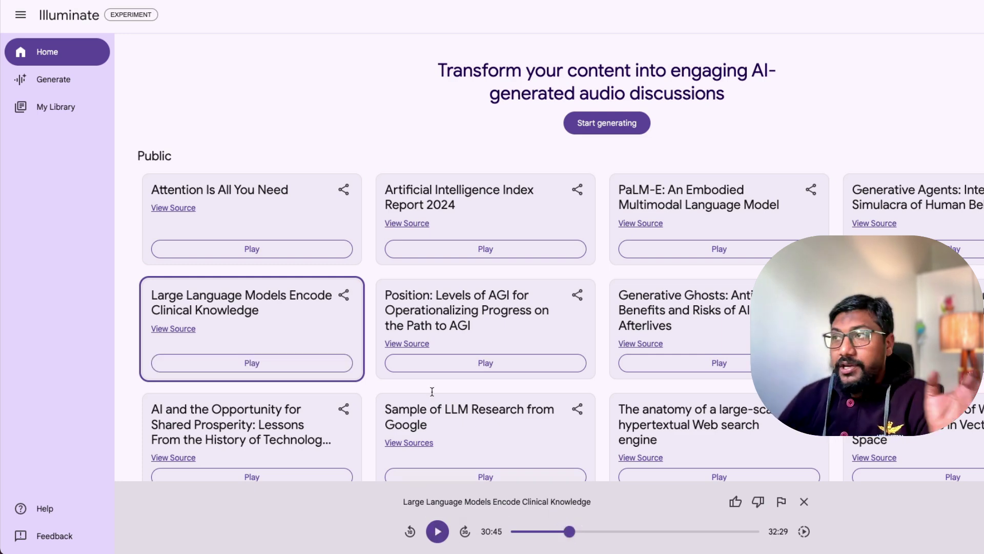
pyautogui.click(609, 125)
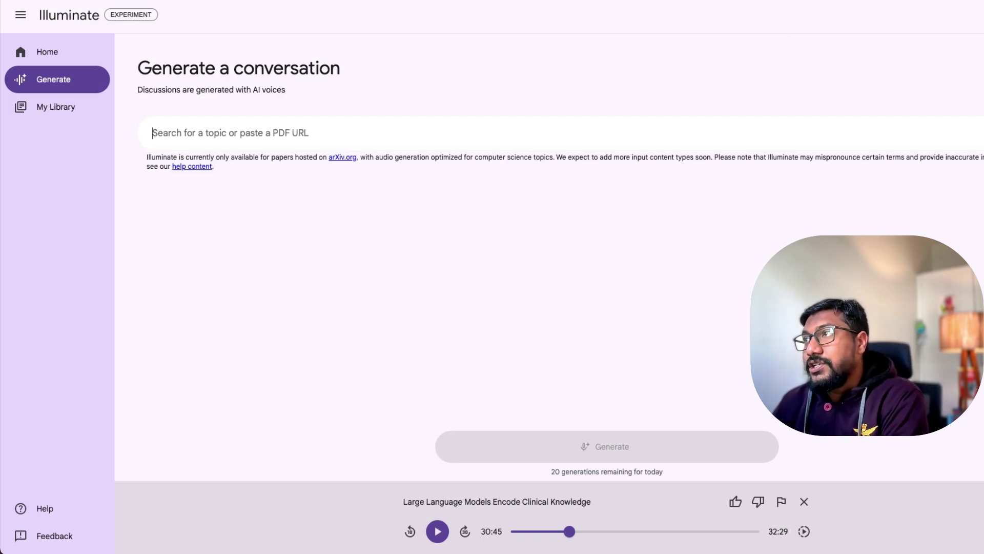
# - Get the arXiv paper 2405.04517 address from a new browser tab
pyautogui.press('super+t')
pyautogui.write('arx')
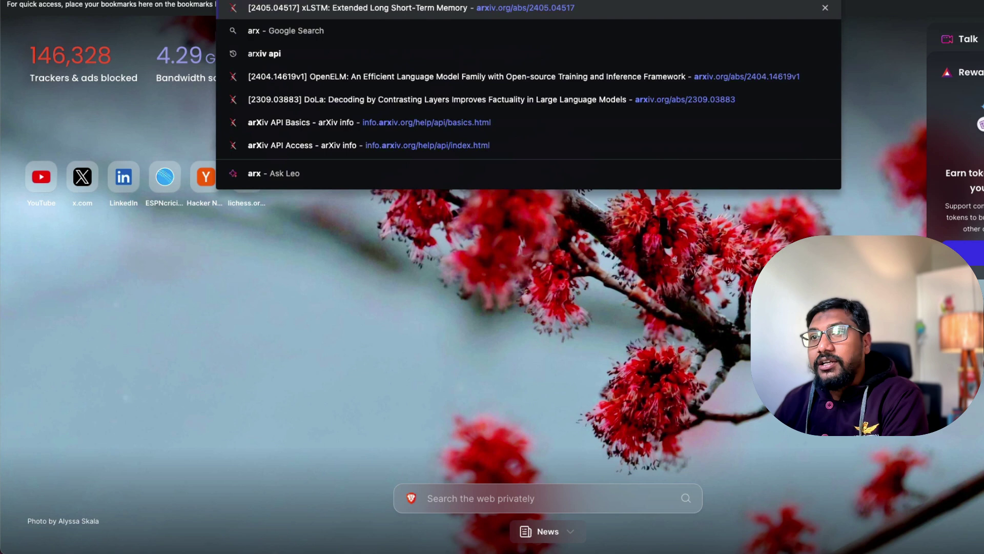
pyautogui.press('Right')
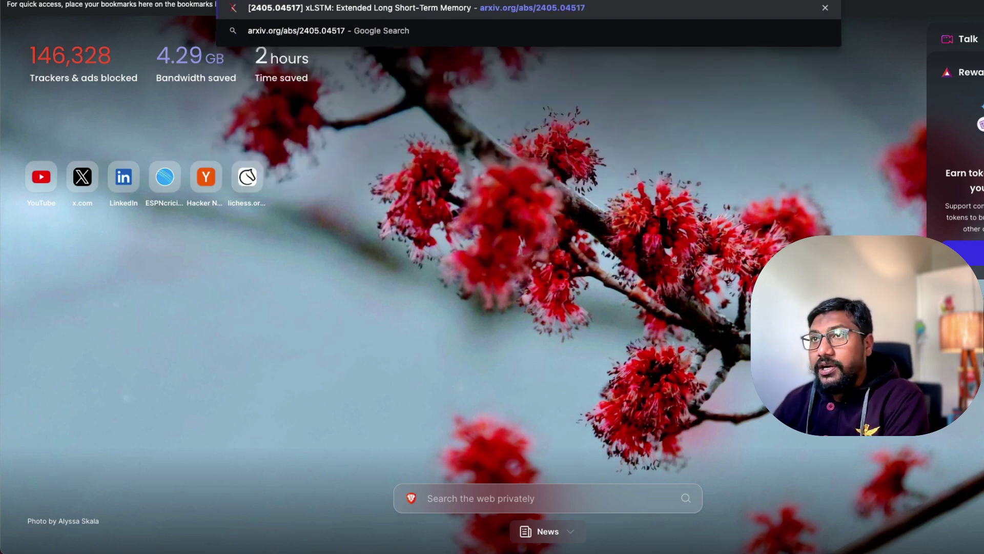
pyautogui.hotkey('ctrl', 'shift', 'Tab')
# - Paste the arXiv link as Illuminate's source and generate the conversation
pyautogui.click(326, 137)
pyautogui.write('https://arxiv.org/abs/2405.04517')
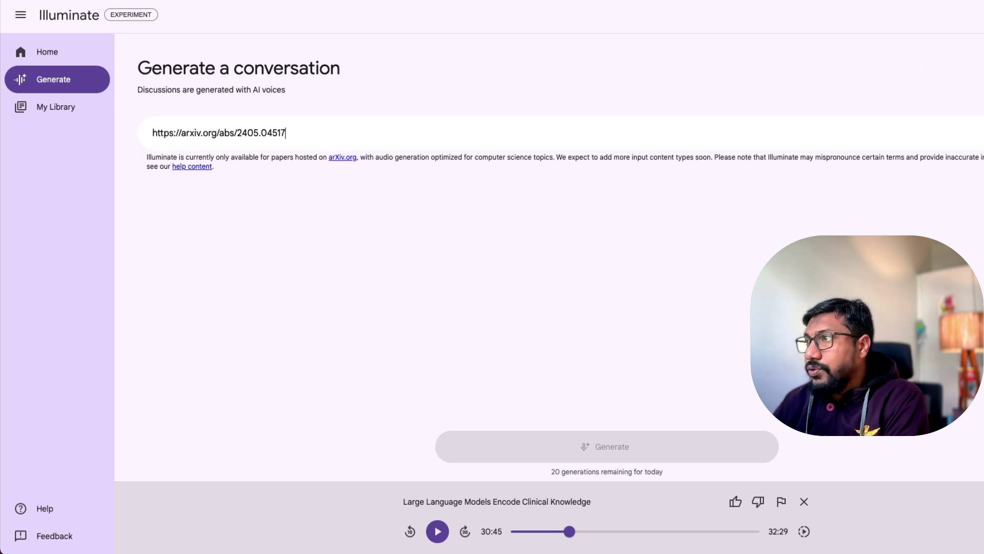
pyautogui.press('Return')
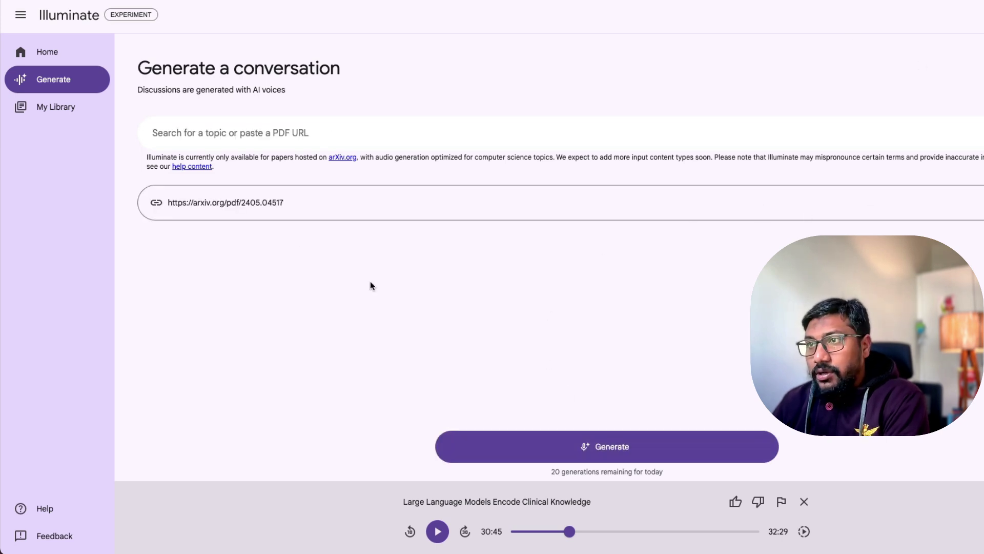
pyautogui.click(587, 447)
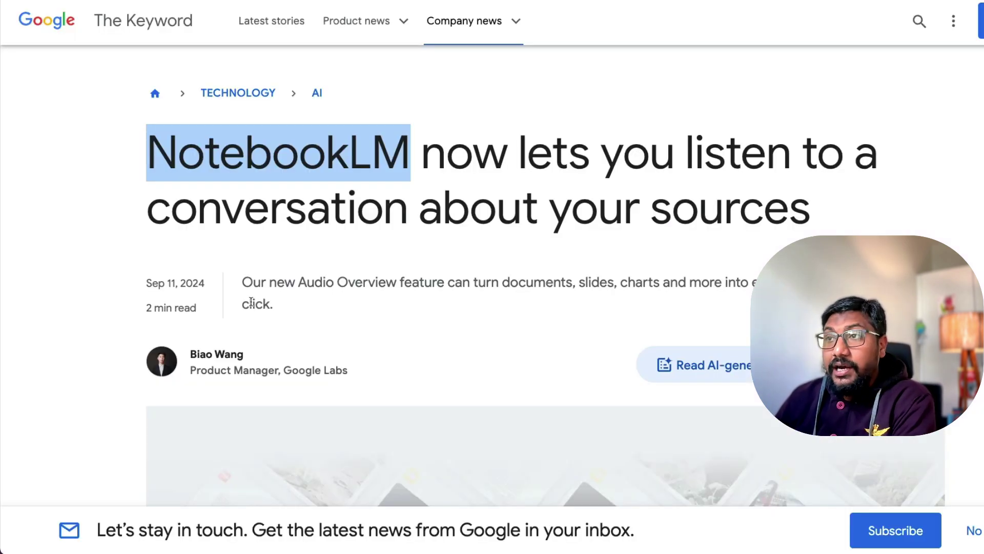
# - Reach NotebookLM from the Keyword article, create a new notebook, and skip the subscription prompt
pyautogui.scroll(-15, 251, 302)
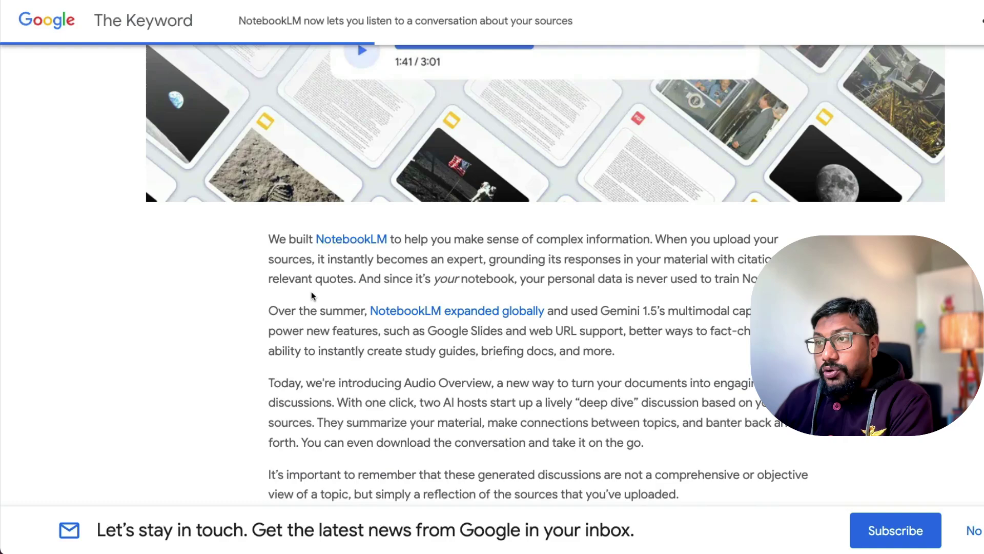
pyautogui.scroll(6, 306, 347)
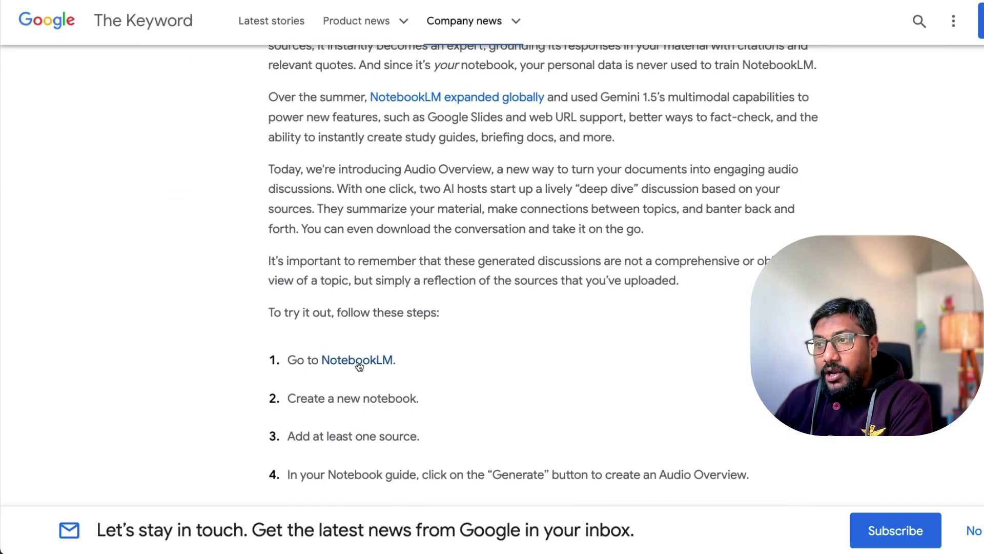
pyautogui.click(338, 359)
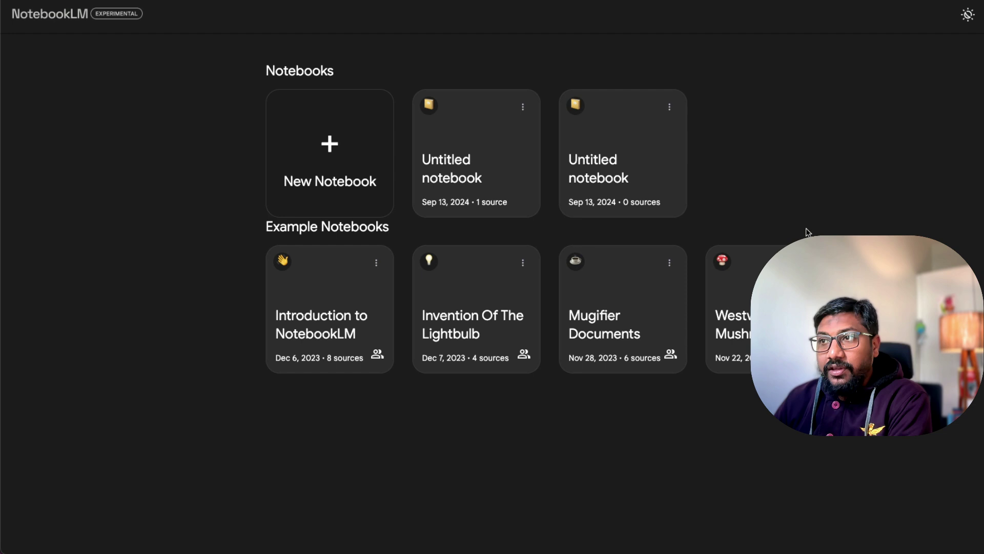
pyautogui.click(331, 156)
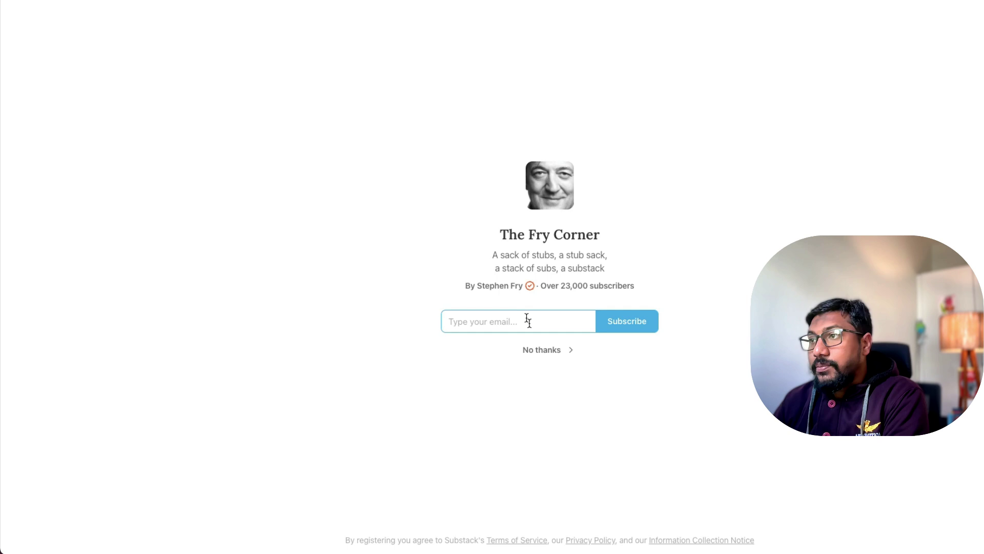
pyautogui.click(561, 350)
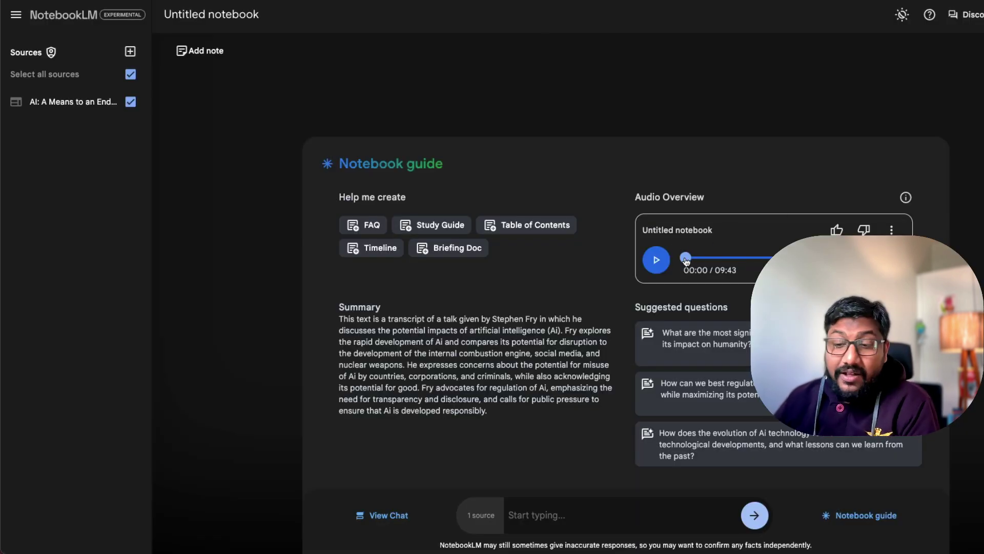
# - Play the generated audio overview and pause it at 0:19
pyautogui.click(654, 267)
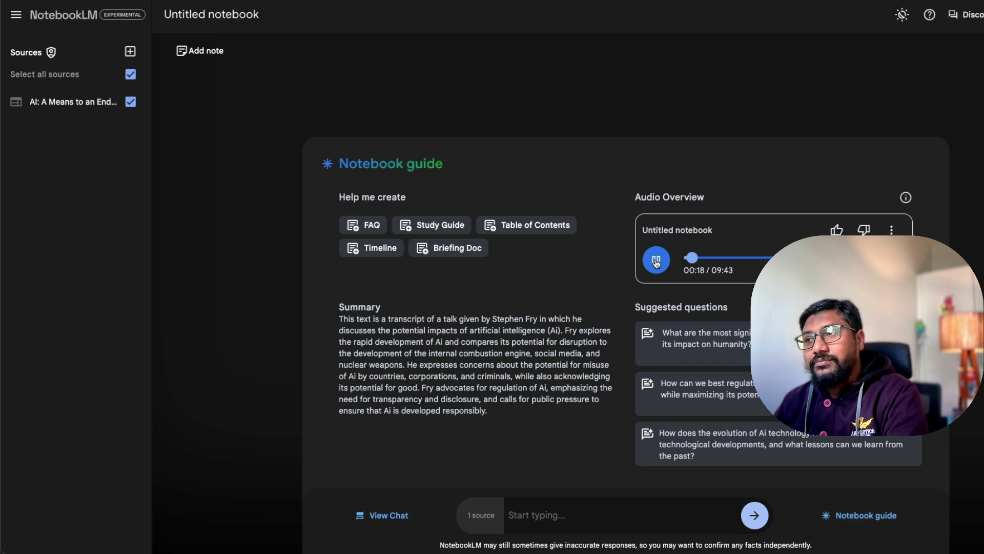
pyautogui.click(656, 262)
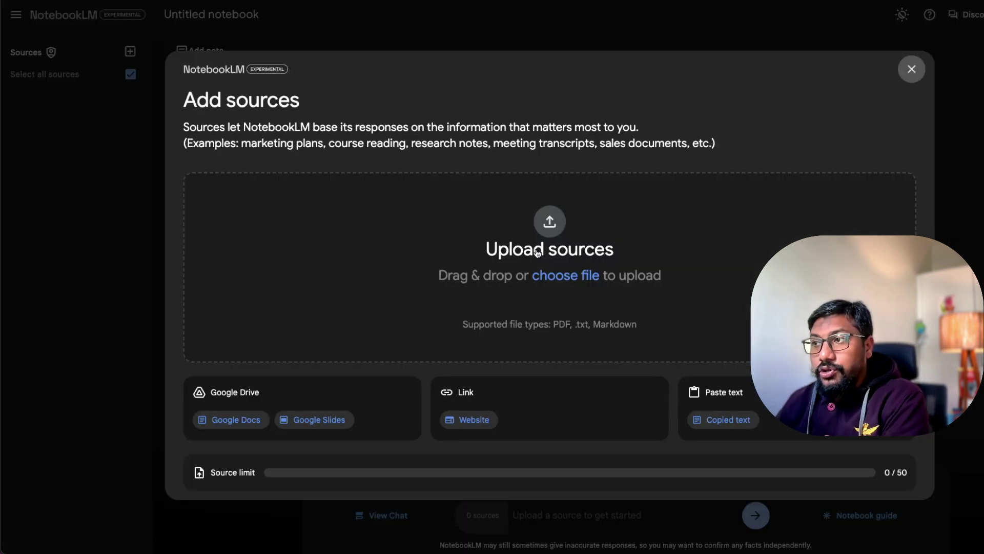
# - Add the stephenfry.substack.com AI article as a Website source using its pasted URL
pyautogui.moveTo(486, 248); pyautogui.dragTo(655, 250)
pyautogui.click(657, 252)
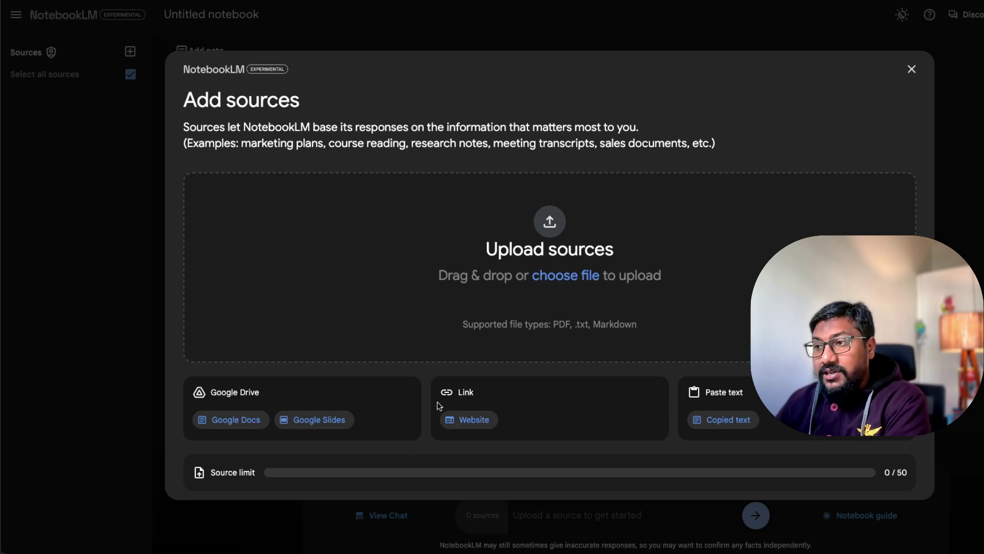
pyautogui.click(452, 417)
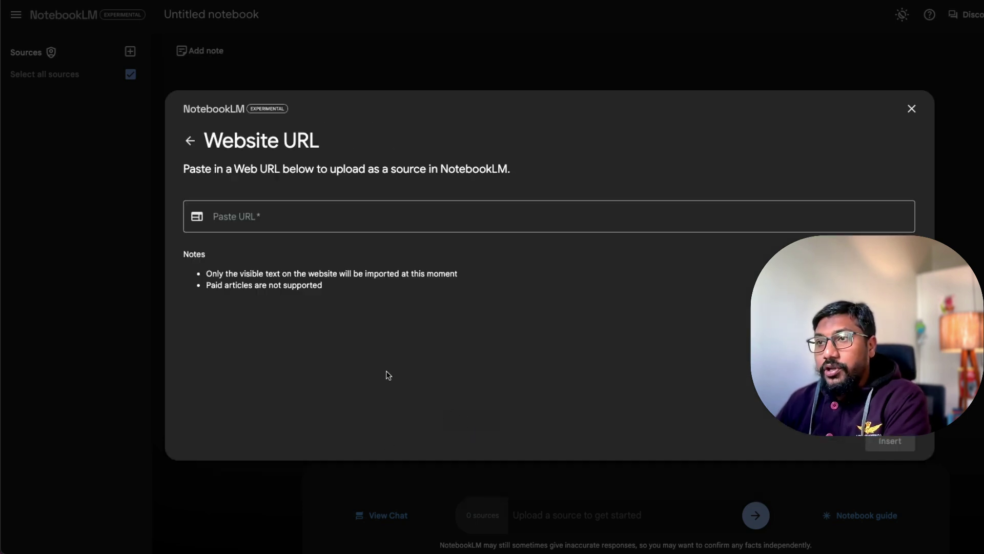
pyautogui.click(243, 221)
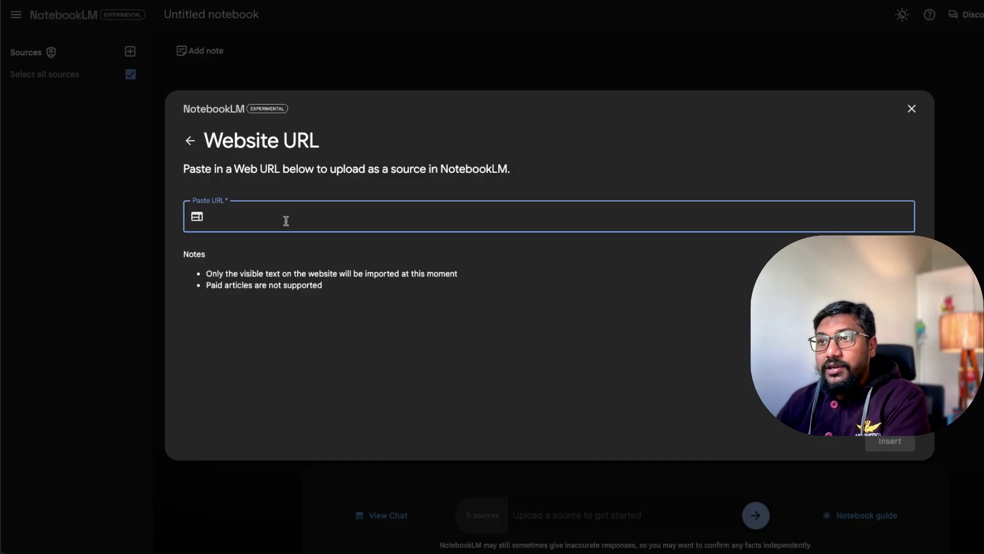
pyautogui.write('https://stephenfry.substack.com/p/ai-a-means-to-an-end-or-a-means-to')
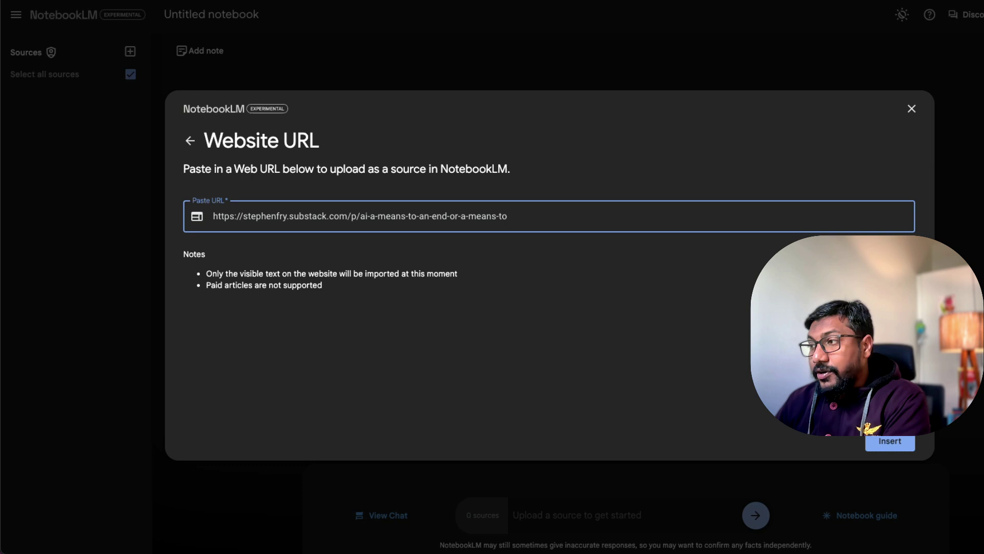
pyautogui.click(890, 444)
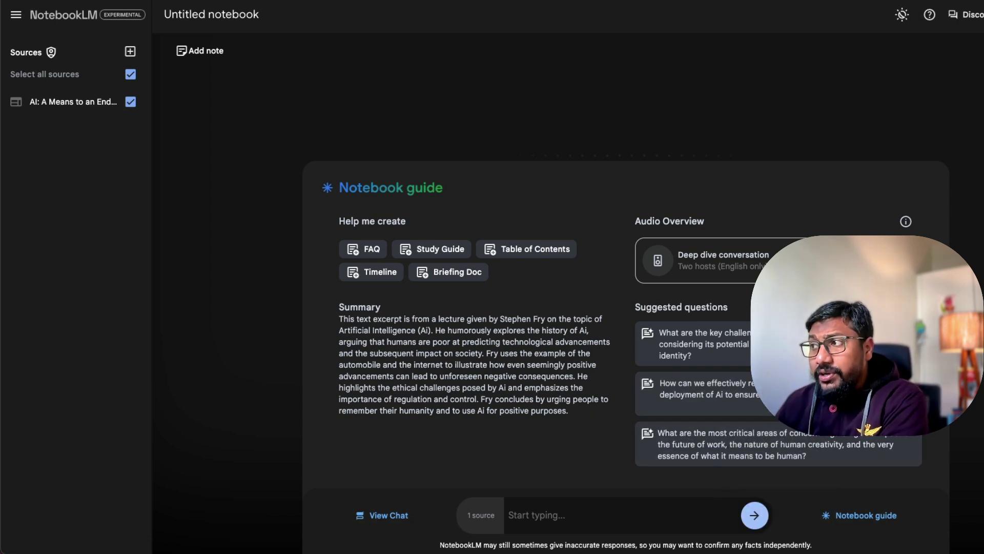
# - Start the Deep dive audio overview and ask 'who wrote this article?', checking citation 1
pyautogui.click(892, 261)
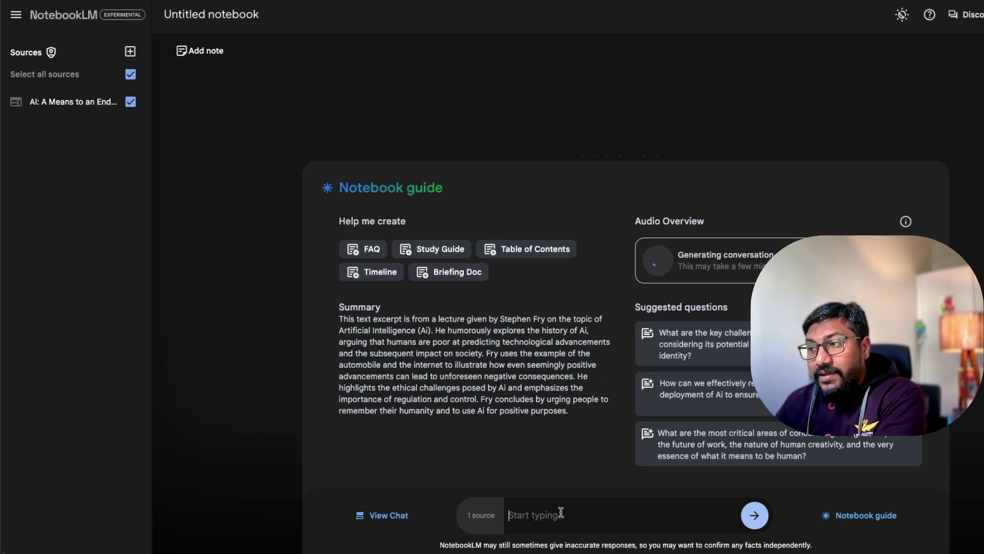
pyautogui.click(599, 513)
pyautogui.write('who wrote this')
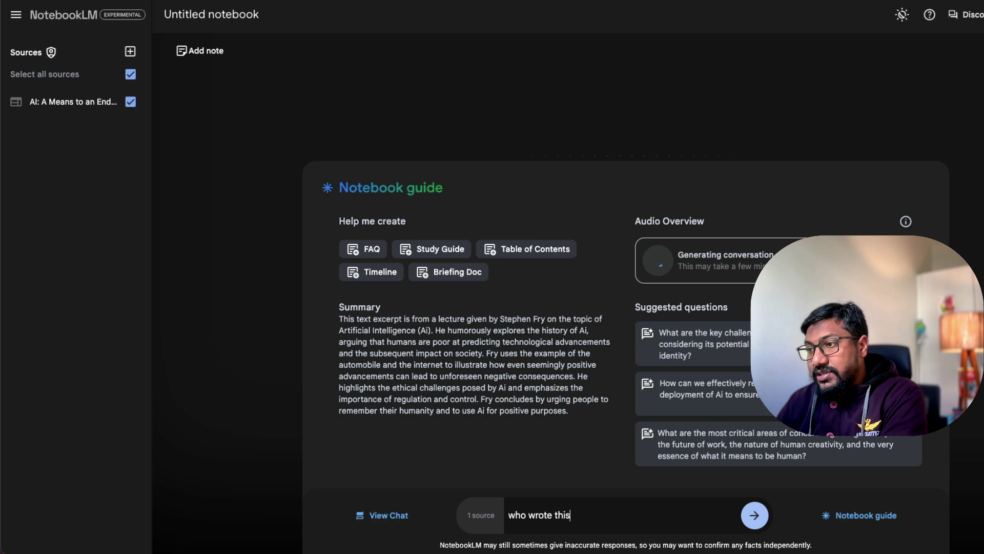
pyautogui.write(' article?')
pyautogui.press('Return')
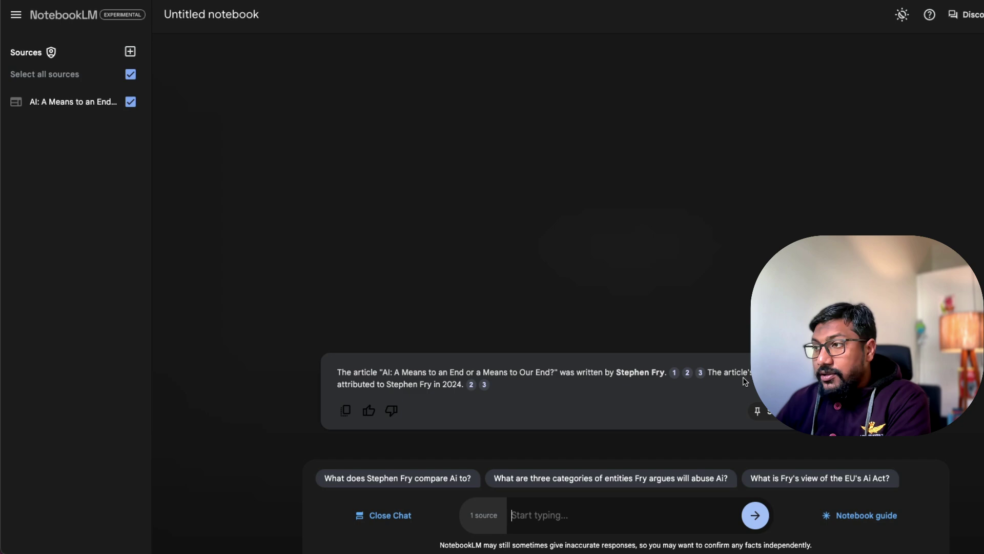
pyautogui.click(675, 373)
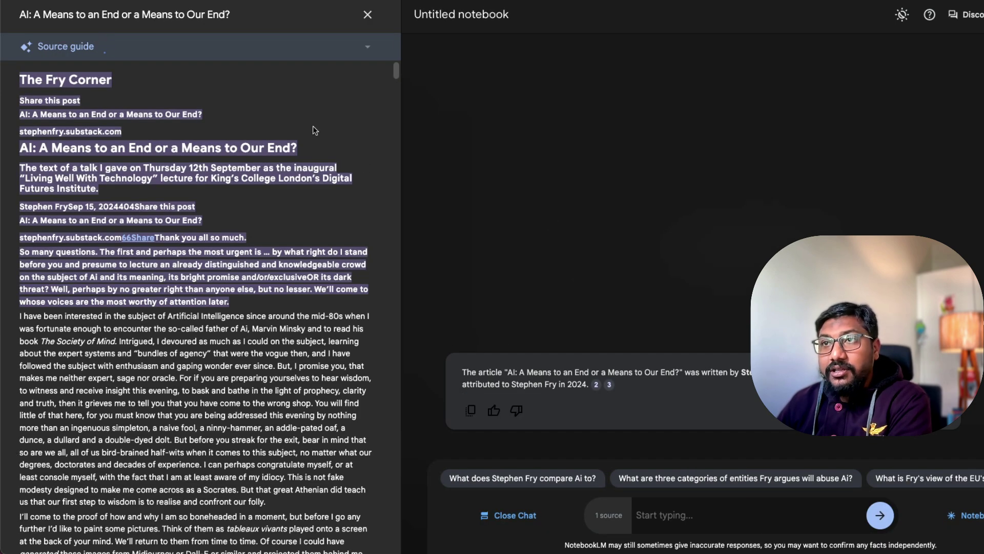
pyautogui.click(368, 14)
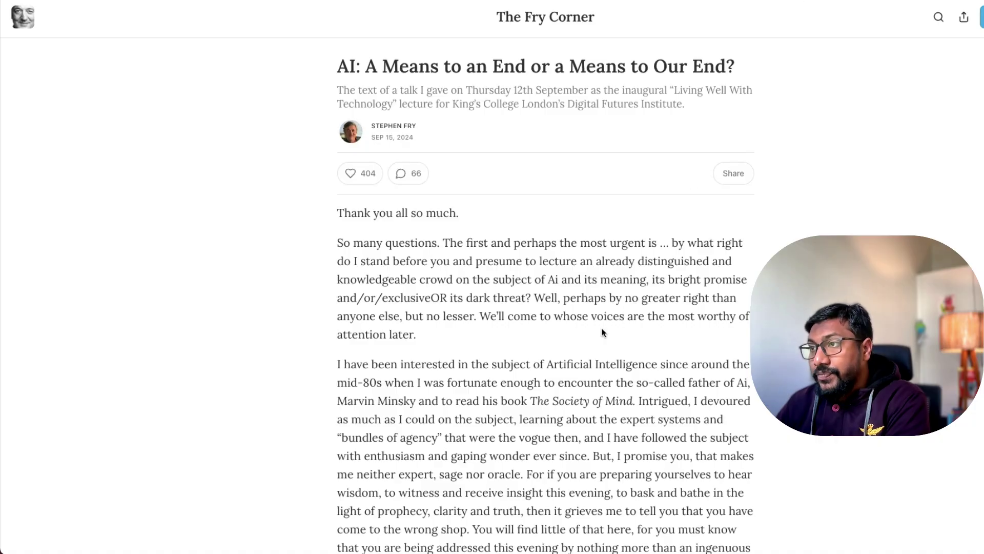
# - Ask whether the article references Alan Turing and verify the cited 1956 Dartford Conference passage
pyautogui.scroll(-10, 601, 328)
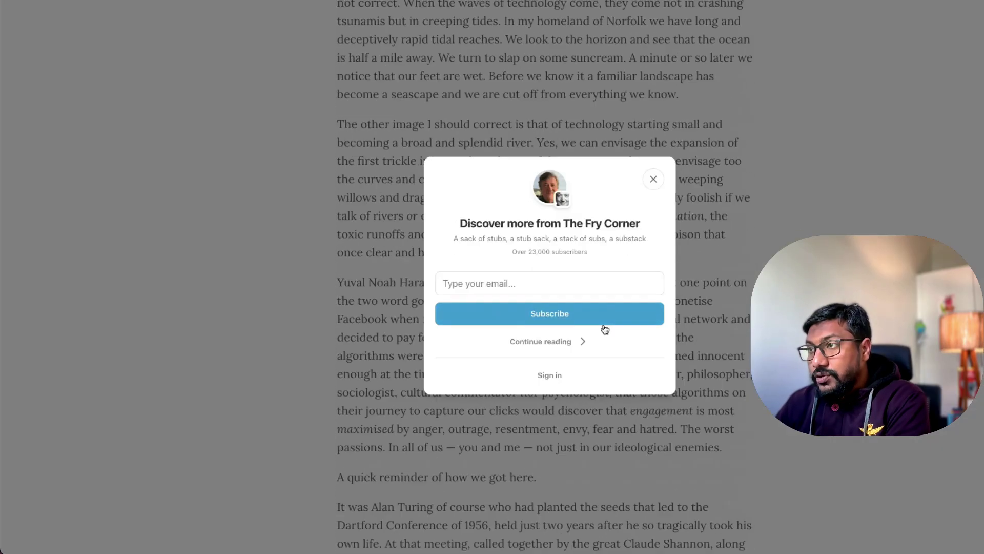
pyautogui.click(650, 186)
pyautogui.scroll(-5, 575, 322)
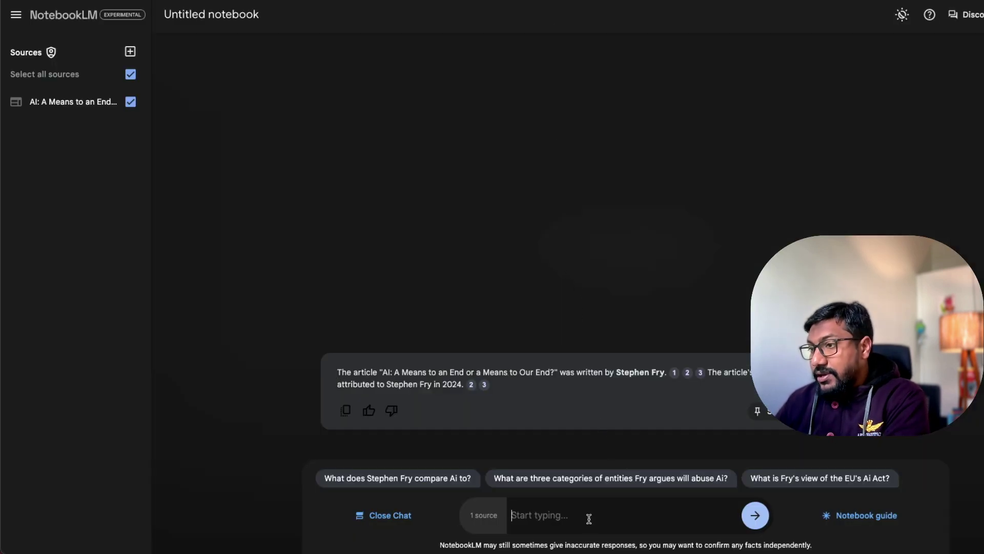
pyautogui.write('ere any re')
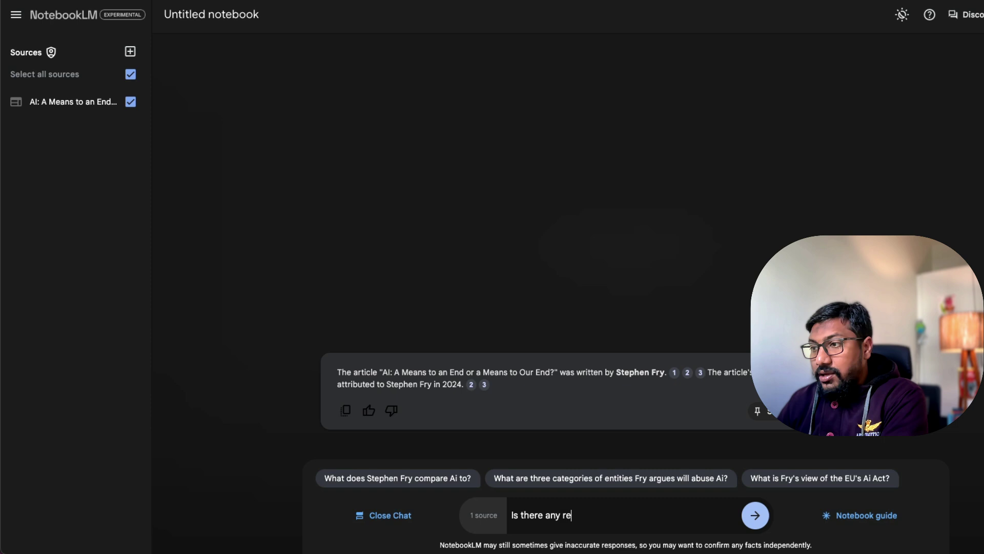
pyautogui.write('ference to alan turing?')
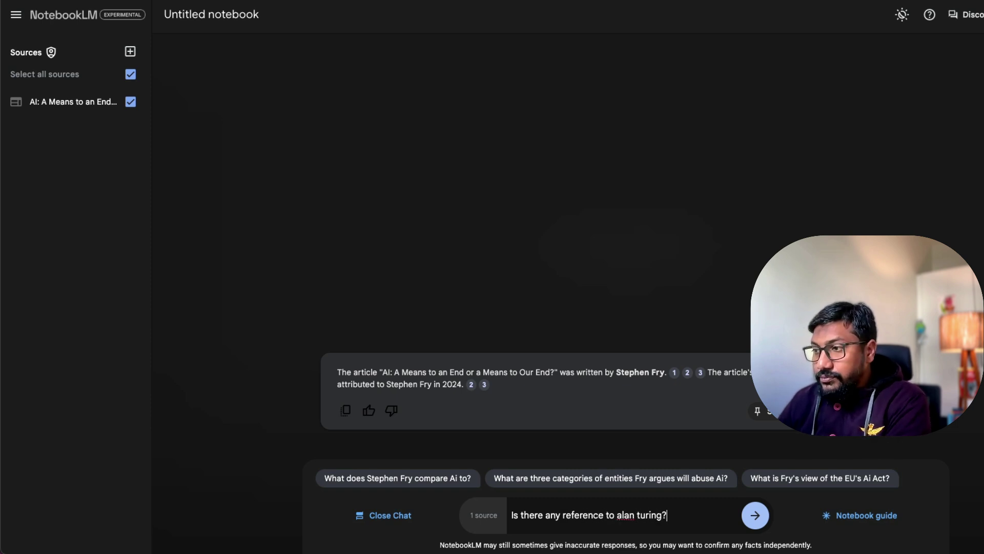
pyautogui.press('Return')
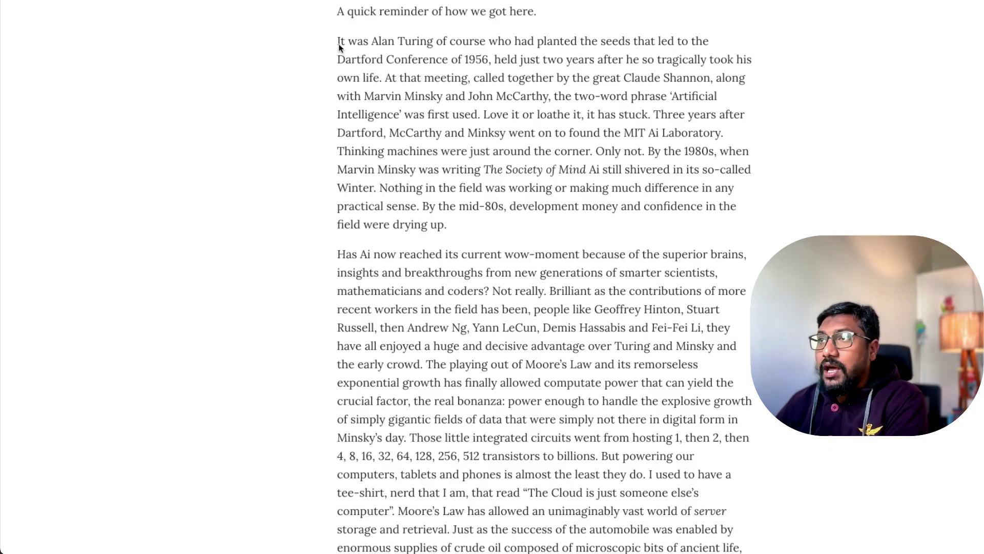
pyautogui.moveTo(338, 44); pyautogui.dragTo(398, 65)
pyautogui.click(443, 62)
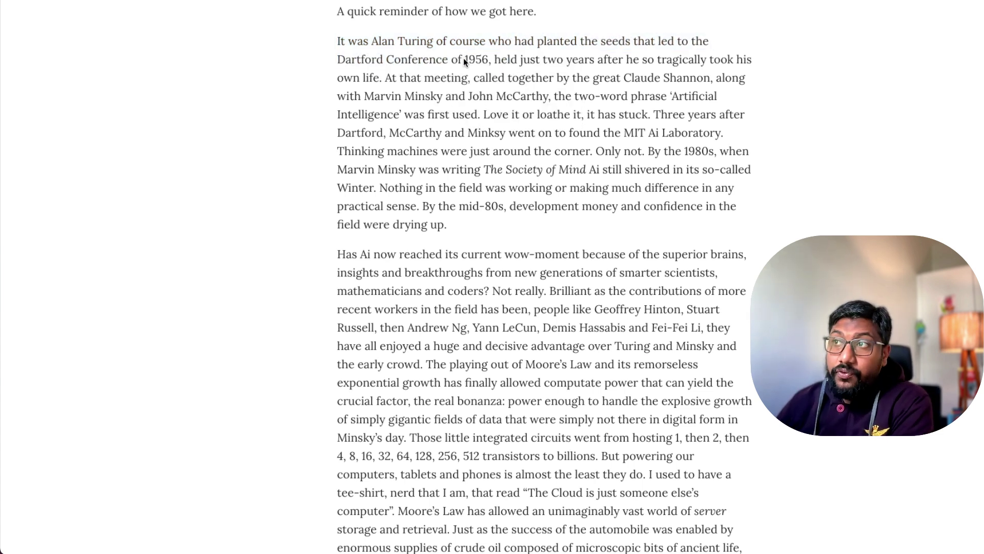
pyautogui.click(457, 62)
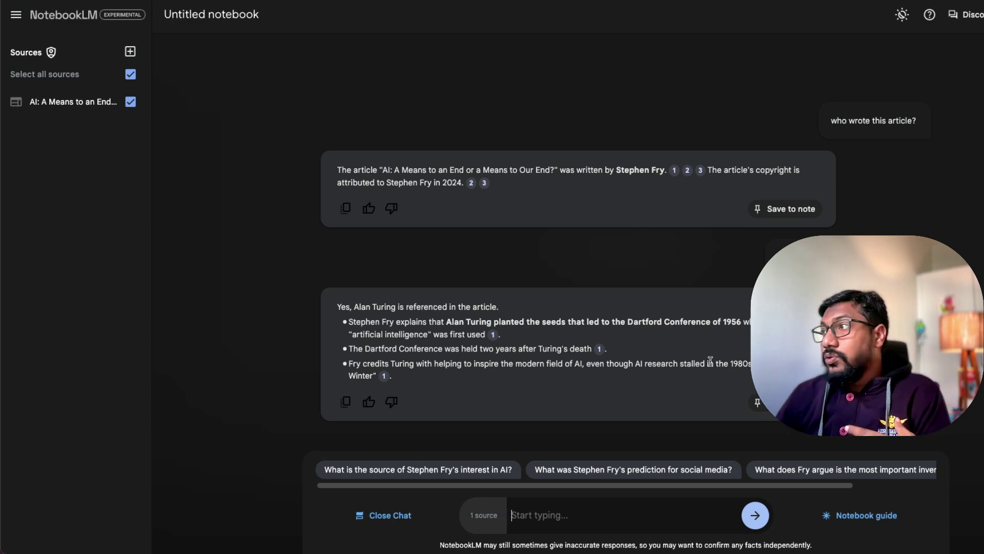
# - Leave chat for the Notebook guide and inspect the 9:43 audio overview's options menu
pyautogui.click(384, 514)
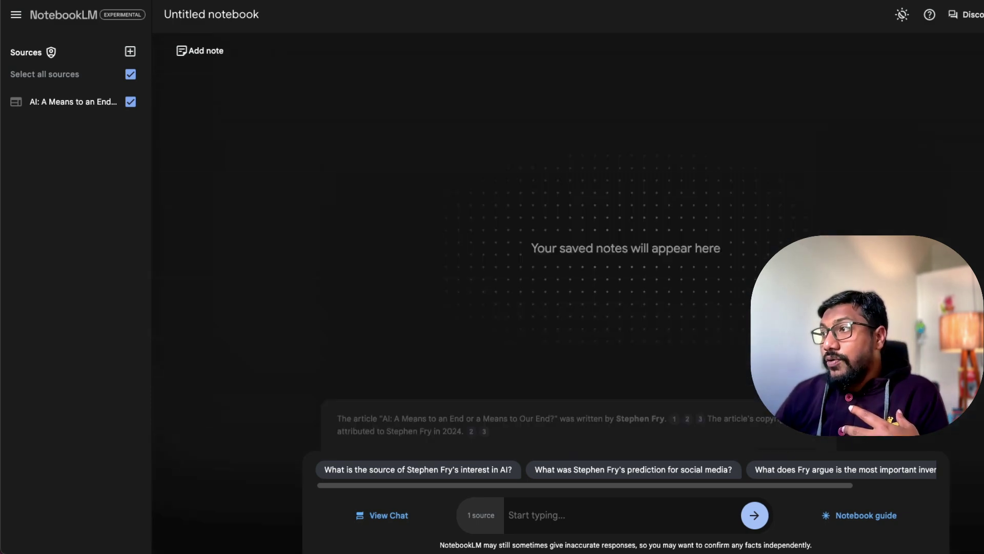
pyautogui.click(97, 102)
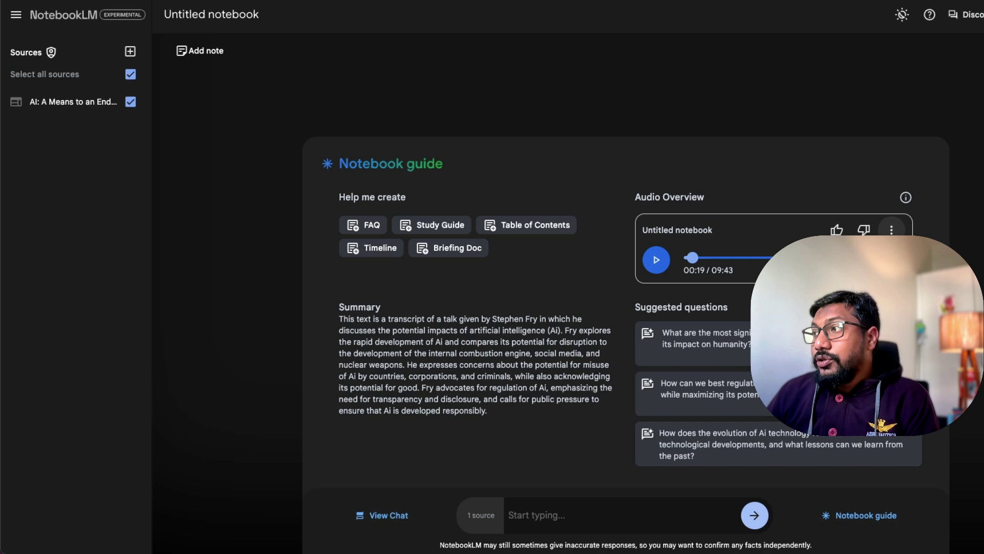
pyautogui.click(892, 230)
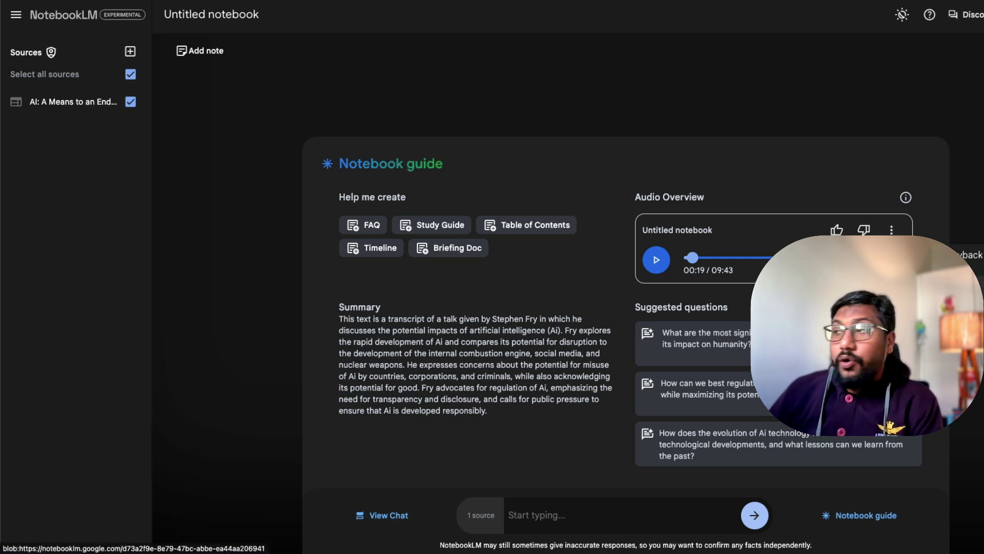
pyautogui.click(963, 227)
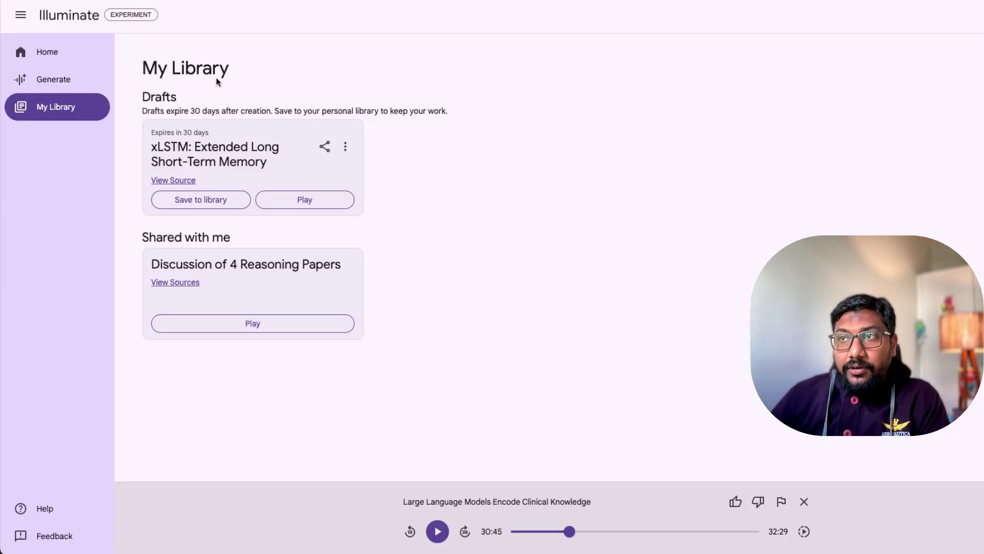
# - Play the 'xLSTM: Extended Long Short-Term Memory' draft podcast from My Library
pyautogui.click(317, 197)
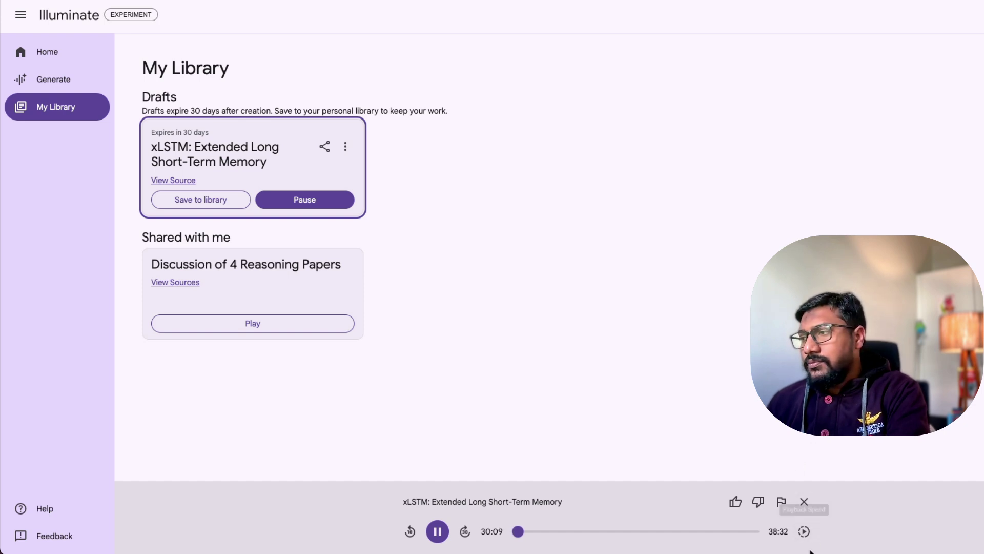
# - Switch the xLSTM podcast to 1.5x playback speed, then pause it at 30:36
pyautogui.click(804, 535)
pyautogui.click(816, 501)
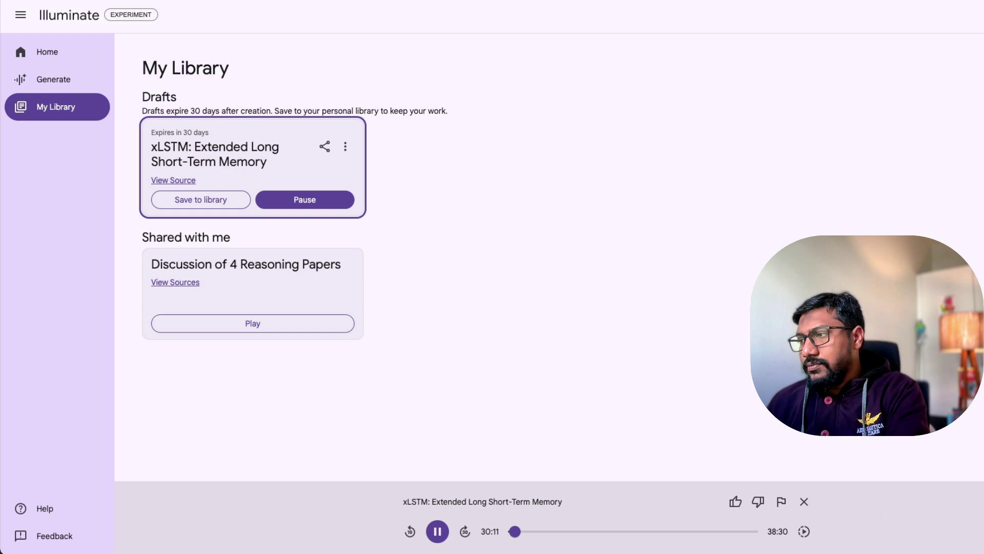
pyautogui.click(804, 531)
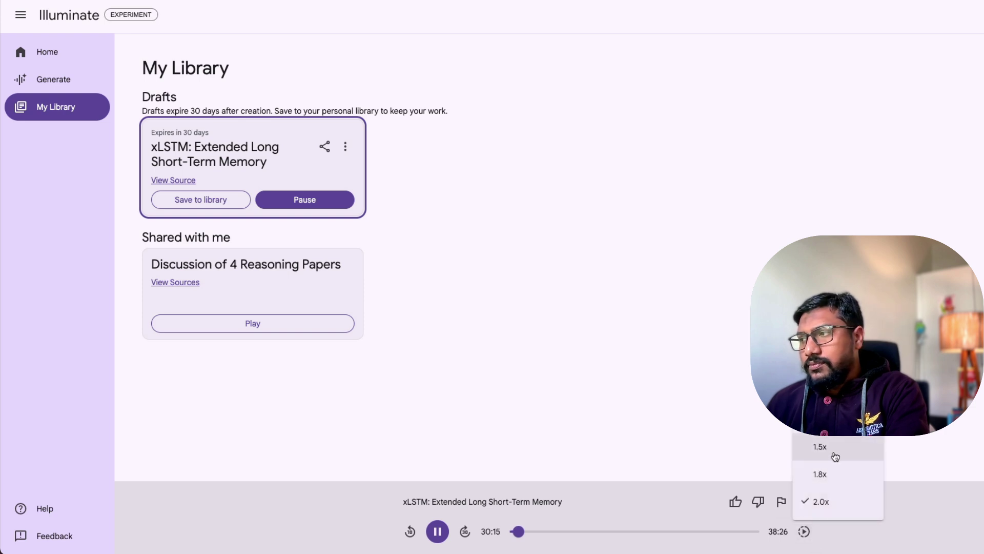
pyautogui.click(834, 447)
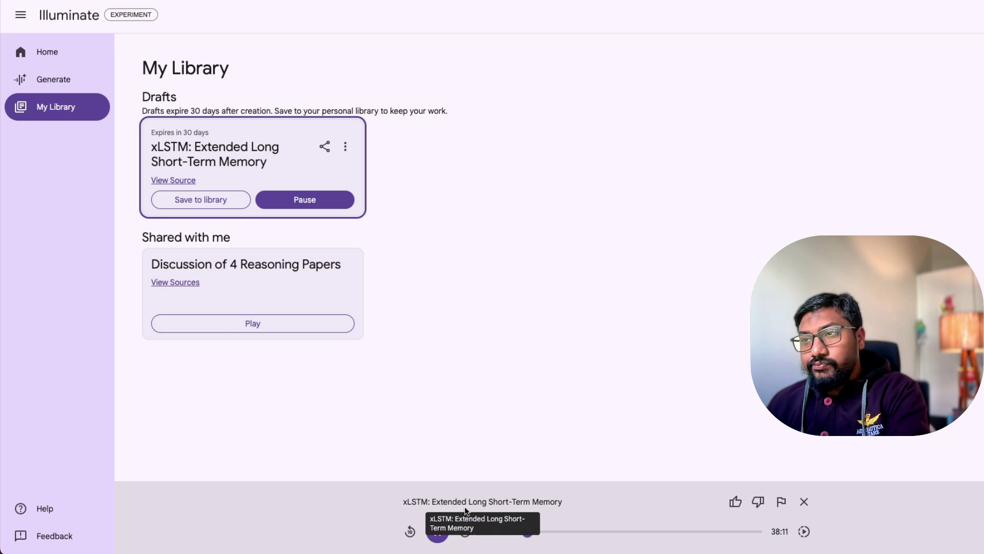
pyautogui.click(439, 537)
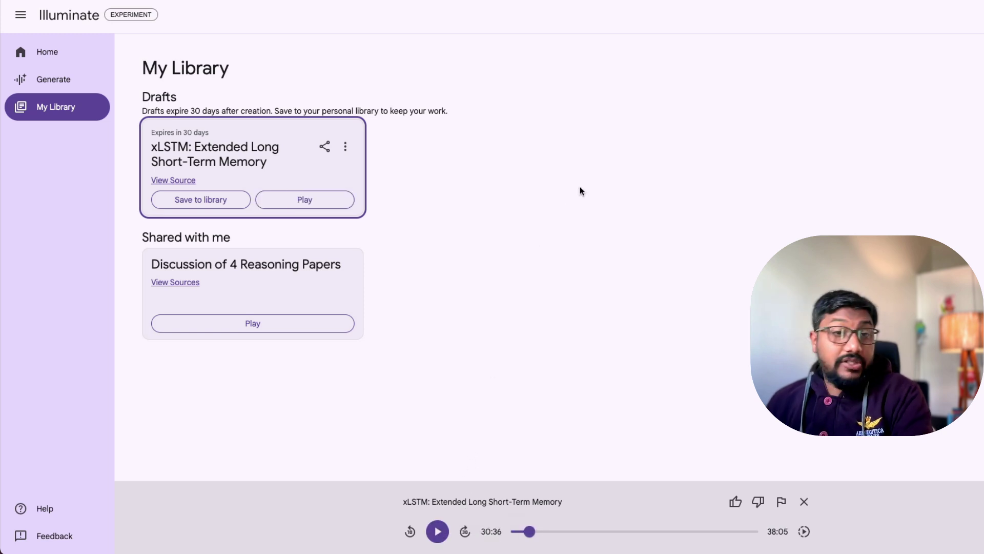